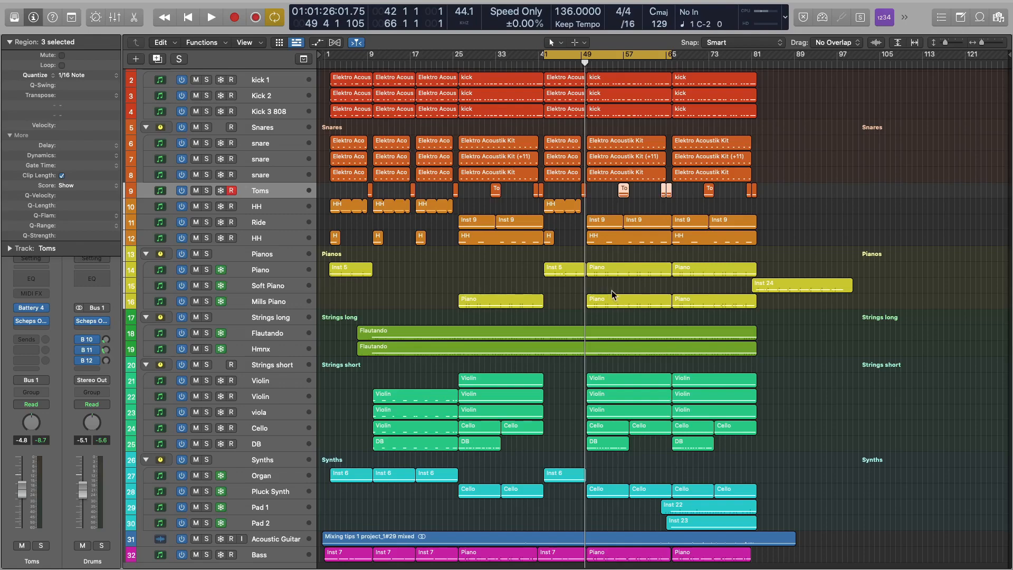
Step: Compare the mix with and without the first insert by bypassing and re-enabling it on all selected mixer channels, ending with only Kicks selected
key(super+2)
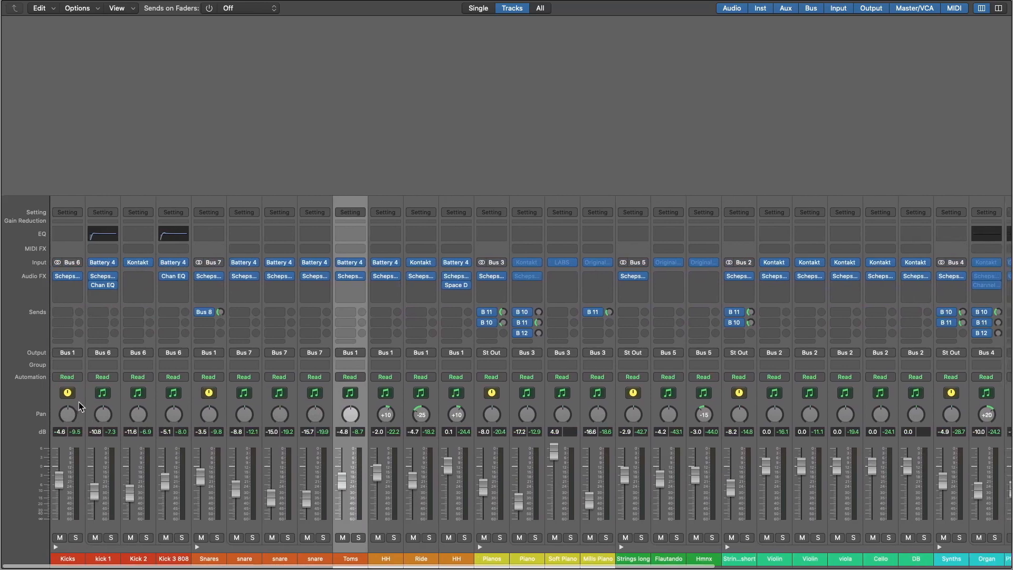
drag(78, 402, 417, 414)
key(super+a)
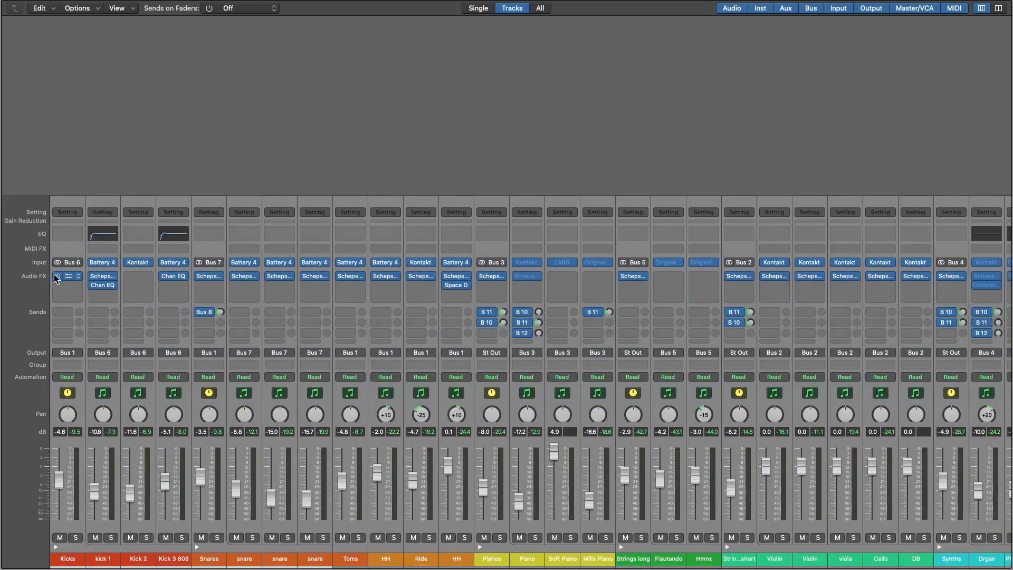
click(56, 276)
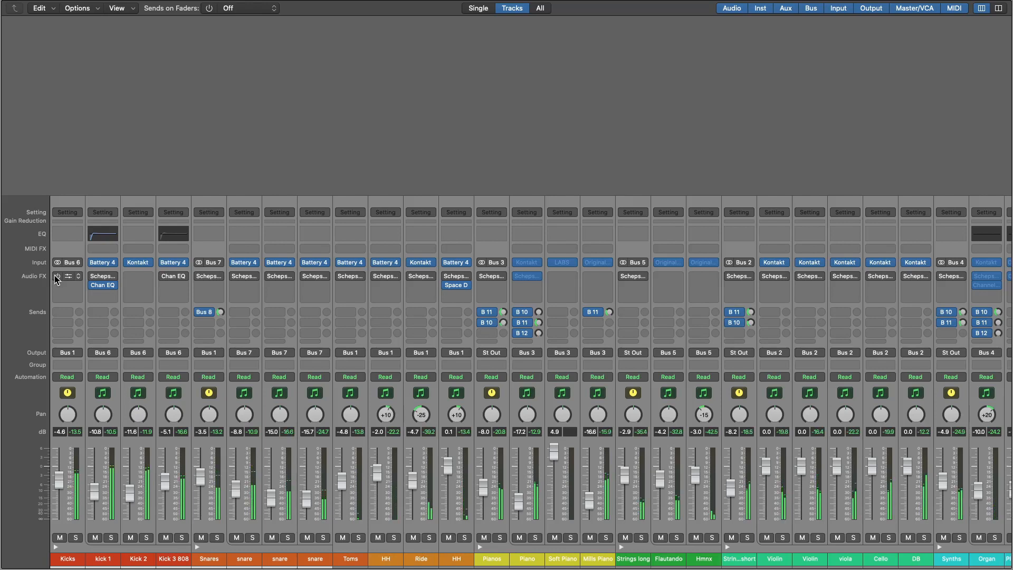
click(57, 277)
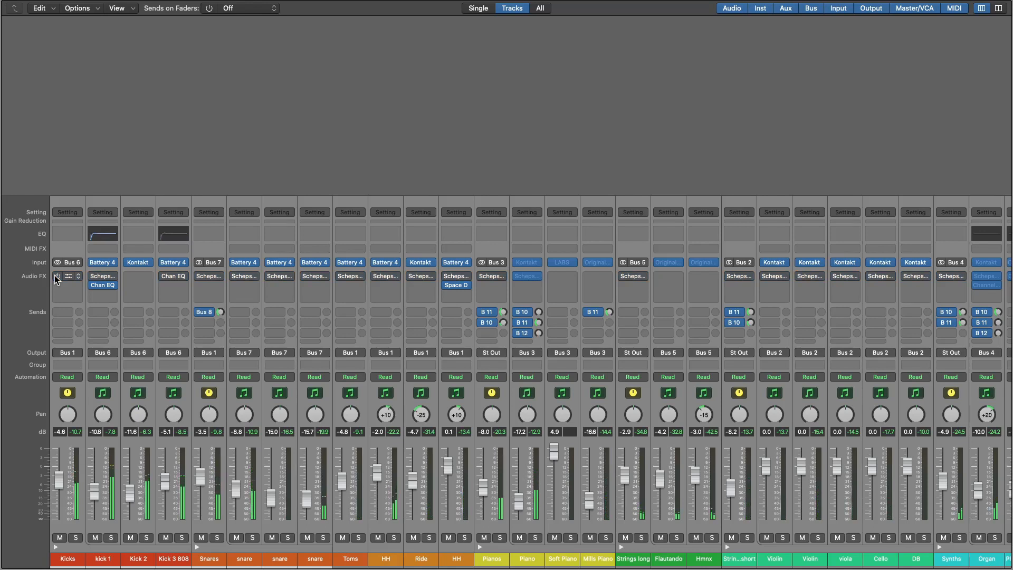
click(56, 277)
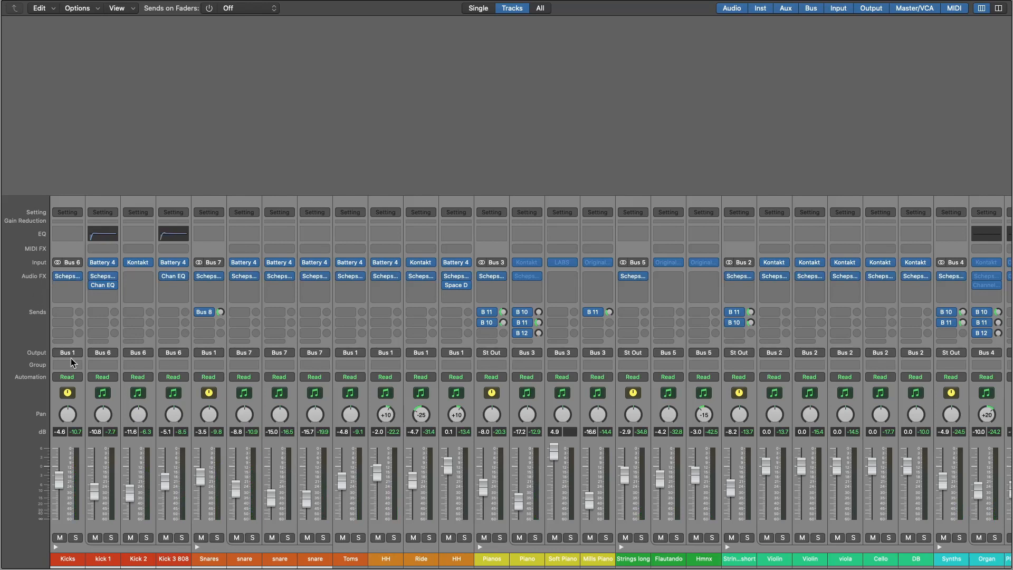
click(75, 408)
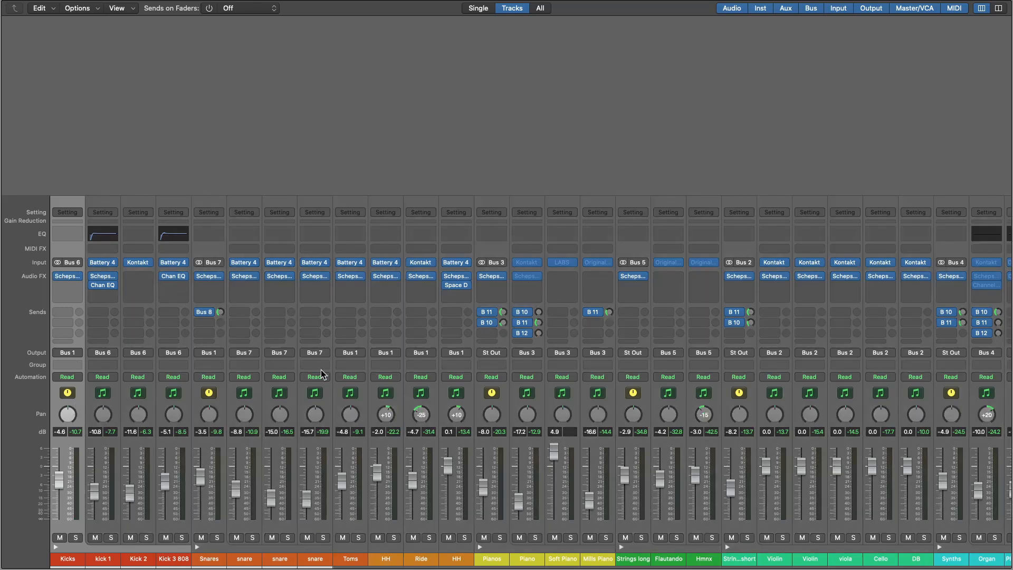
Step: Open the Scheps Omni Channel plugin on the Drums channel and place its window clear of the mixer controls
scroll(319, 370, right, 5)
scroll(317, 372, right, 8)
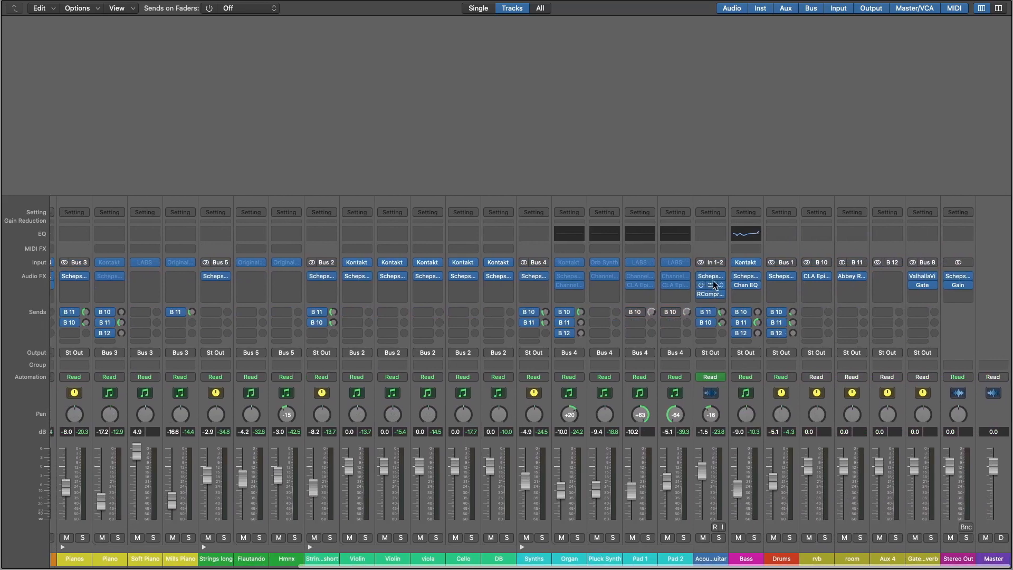
click(782, 279)
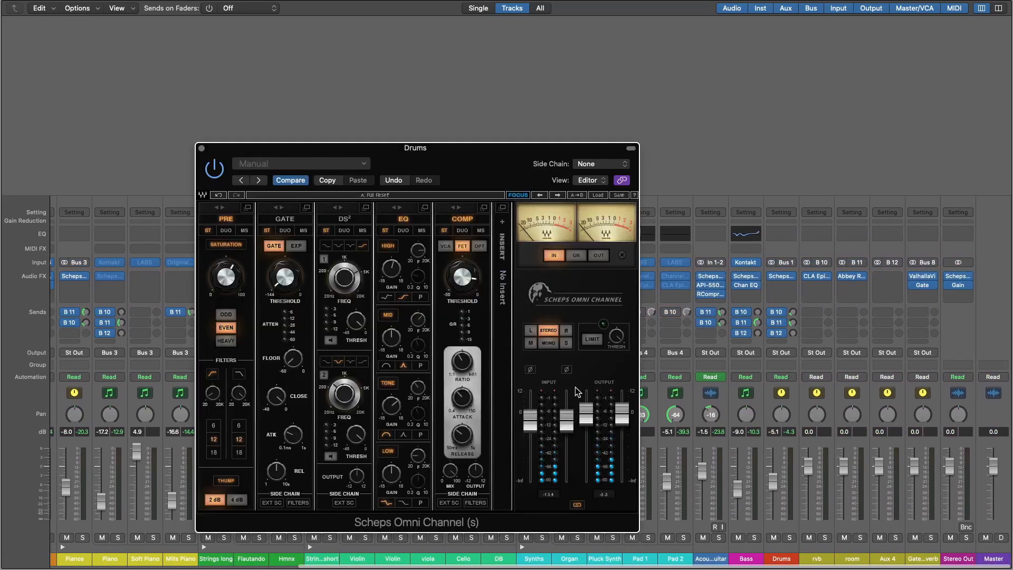
drag(513, 158, 666, 112)
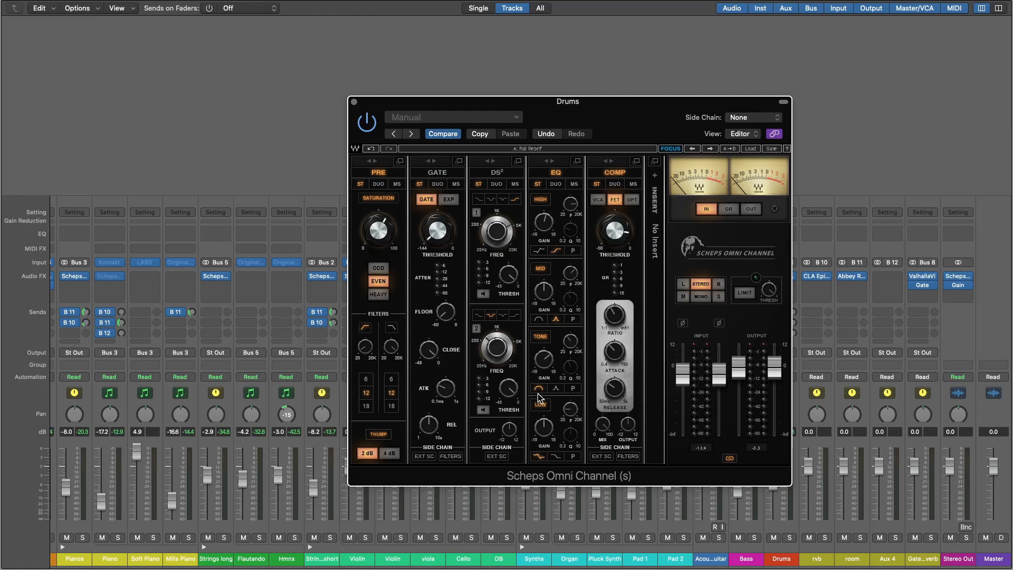
drag(675, 125, 733, 145)
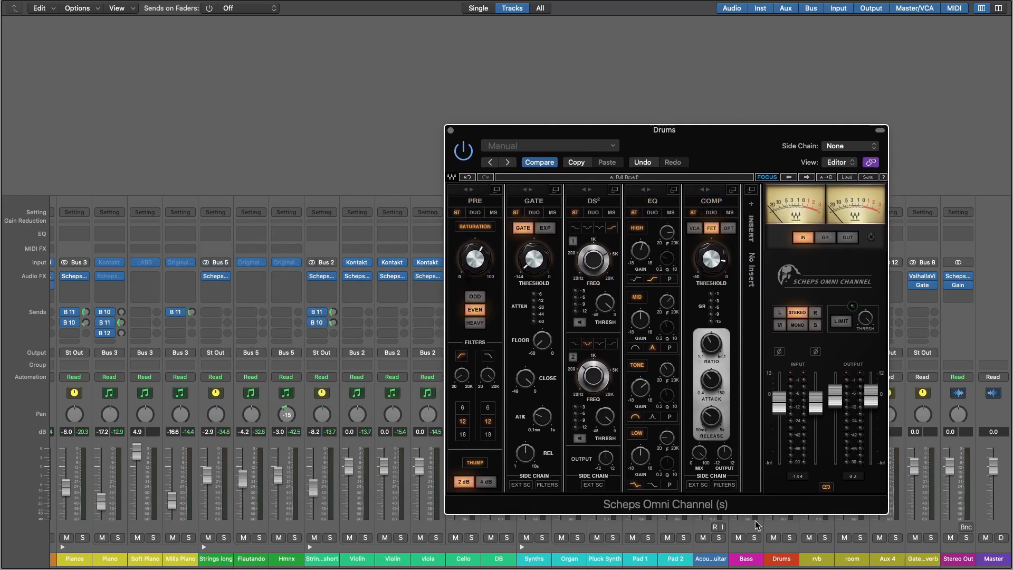
Step: Play the Drums channel soloed and compare its sound with the plugin's saturation off and on
click(791, 539)
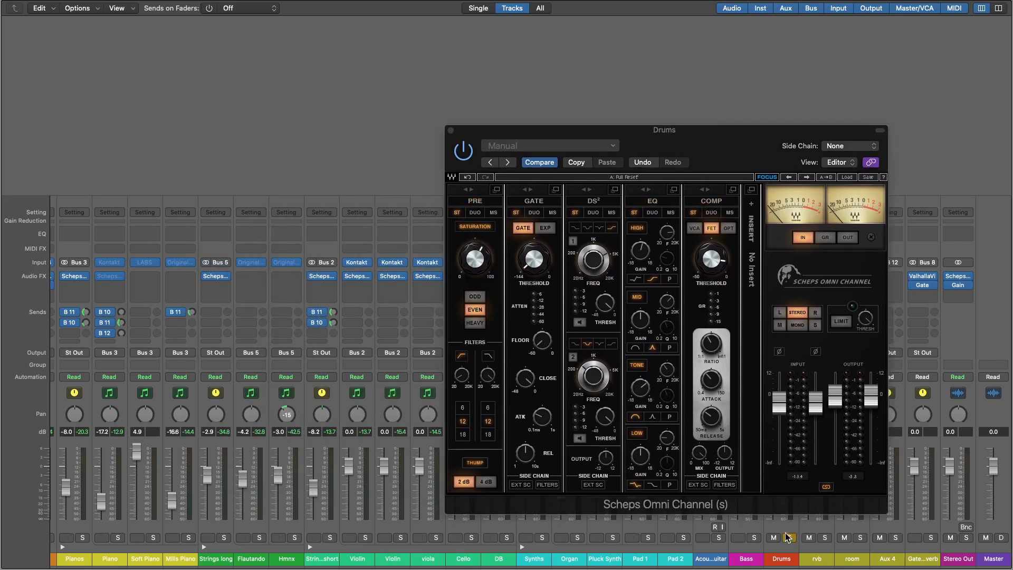
key(space)
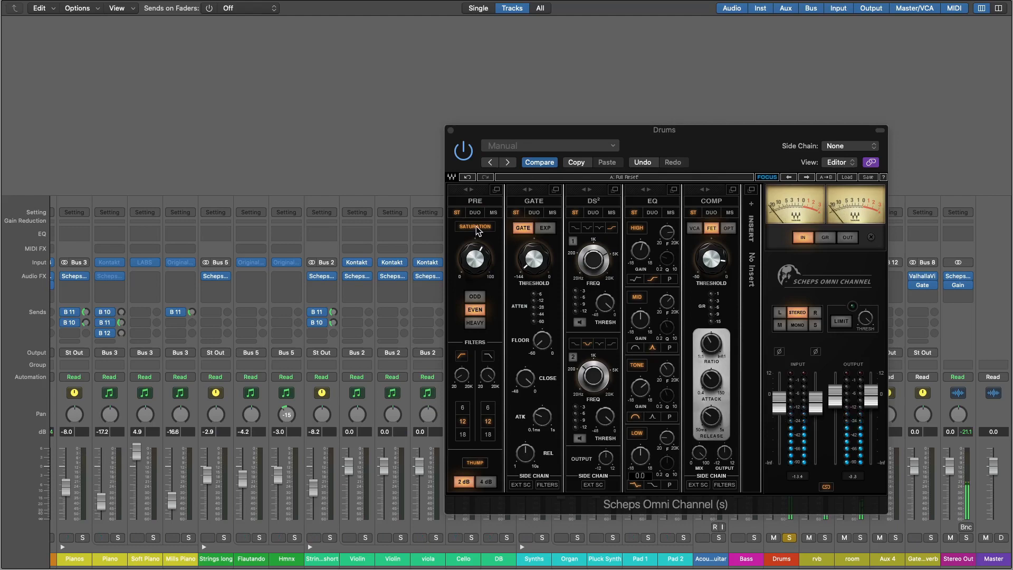
click(476, 225)
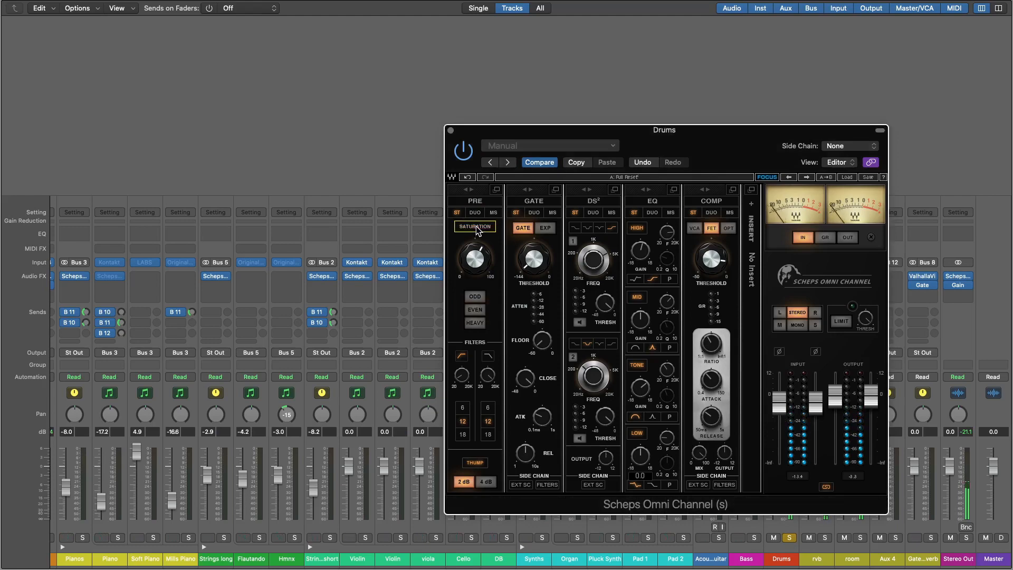
click(467, 227)
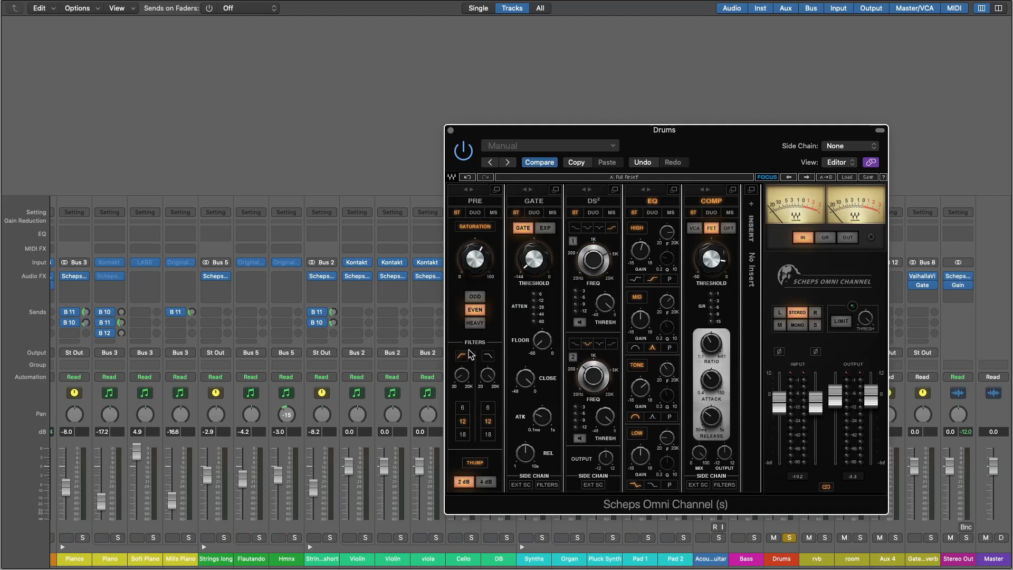
Step: Bypass and re-enable the Strings short channel's Scheps Omni Channel, and open the plugin in a repositioned window
drag(682, 148, 821, 159)
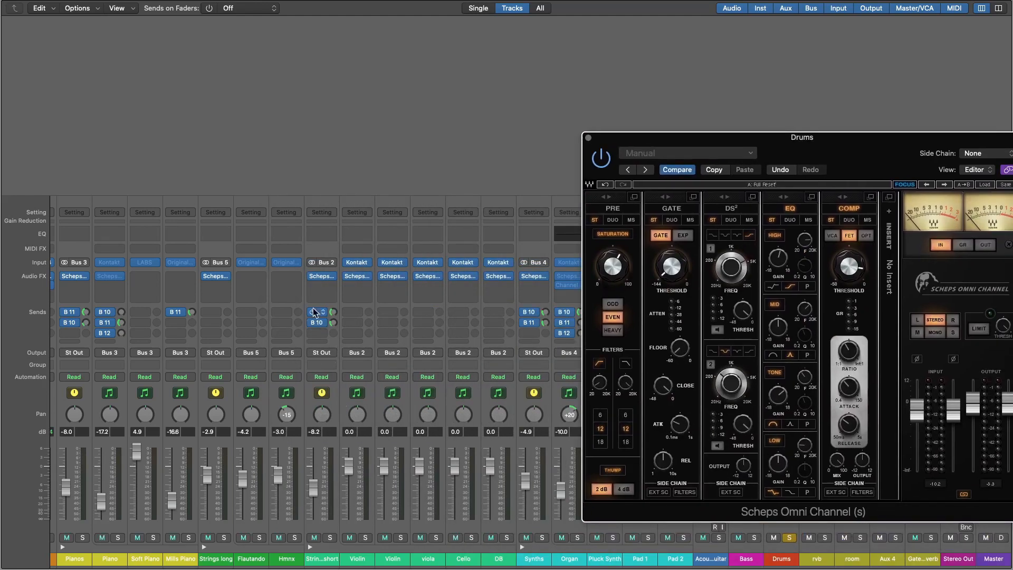
click(312, 276)
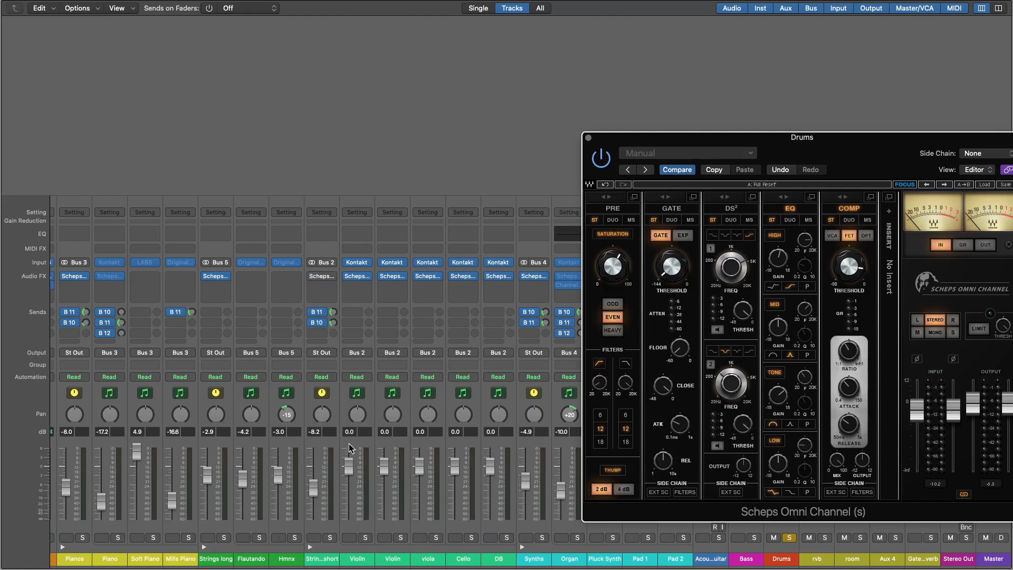
click(312, 276)
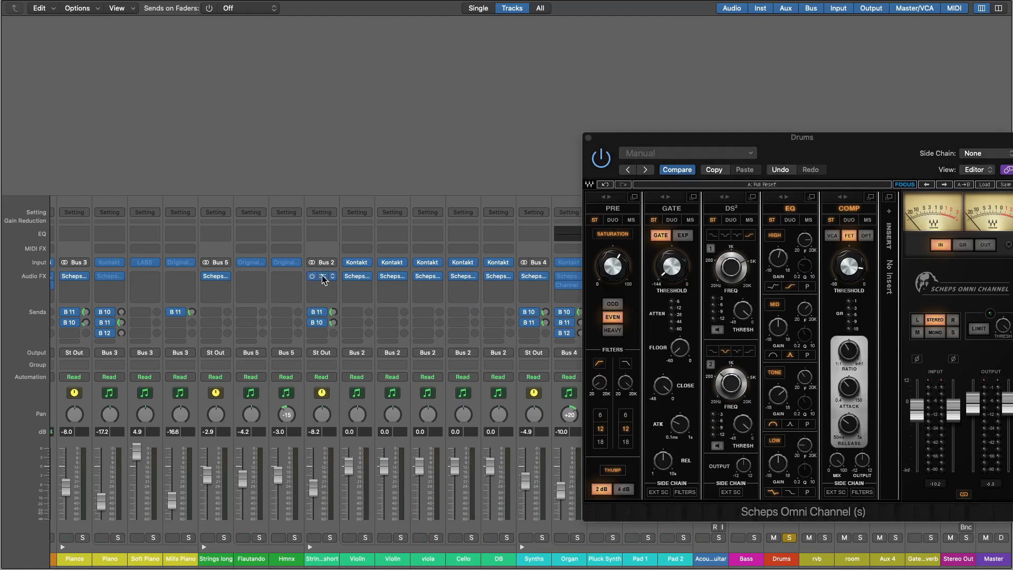
click(325, 278)
drag(829, 155, 547, 139)
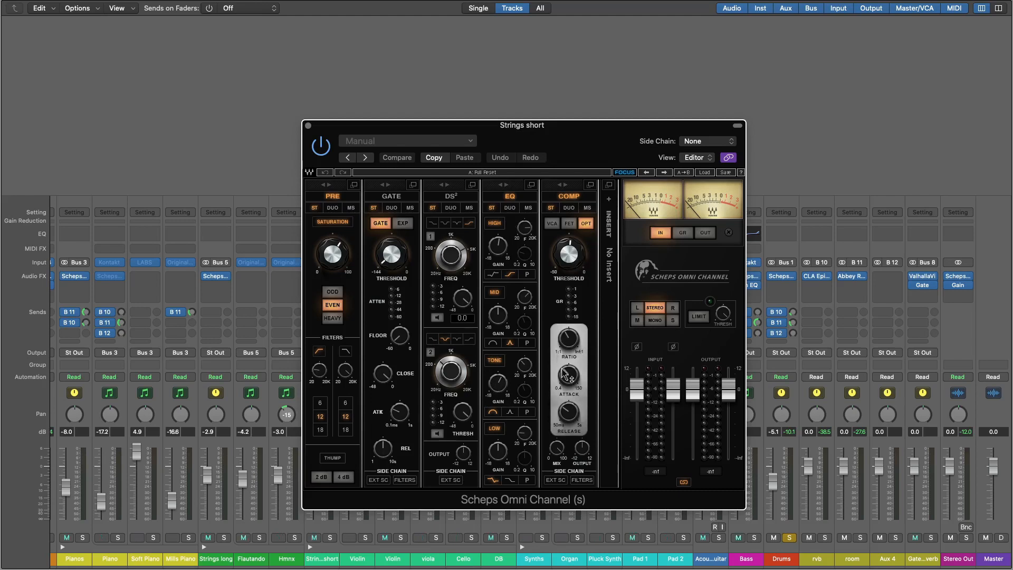
mouse_move(566, 373)
drag(522, 129, 691, 141)
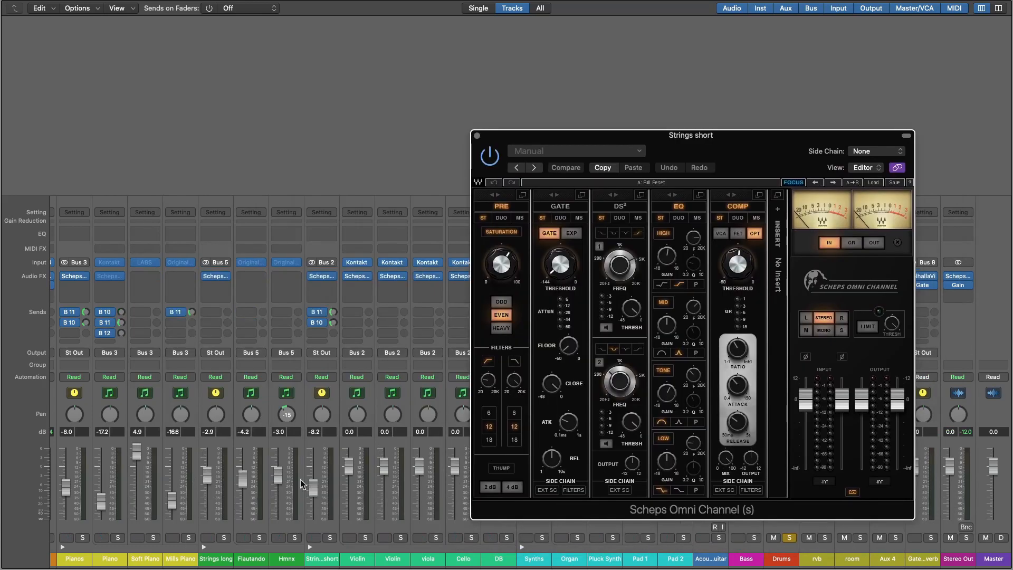
Step: Solo the Strings short channel and play it in the arrangement view to watch the compressor's gain reduction
click(330, 538)
key(super+1)
key(space)
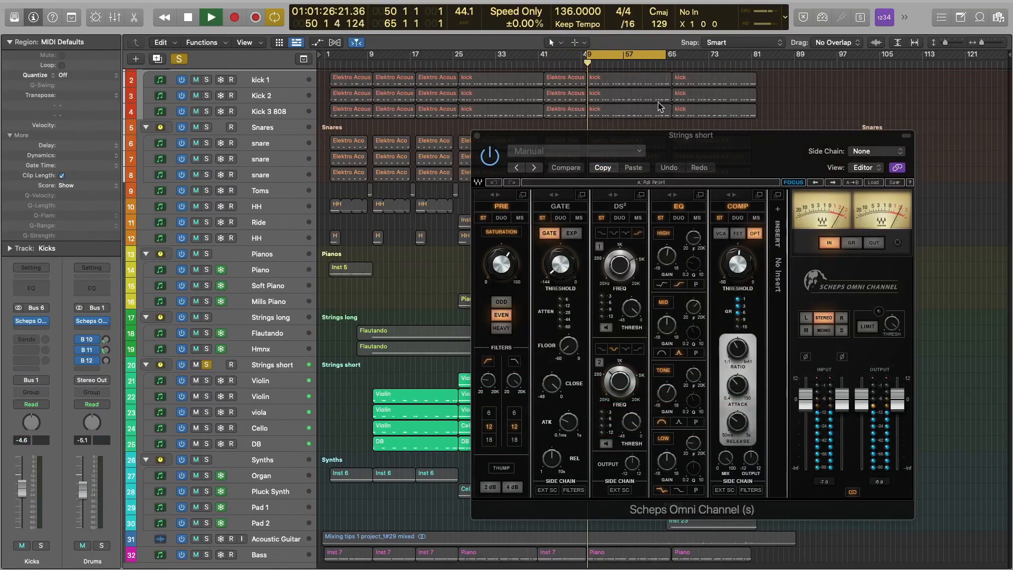
drag(696, 138, 671, 121)
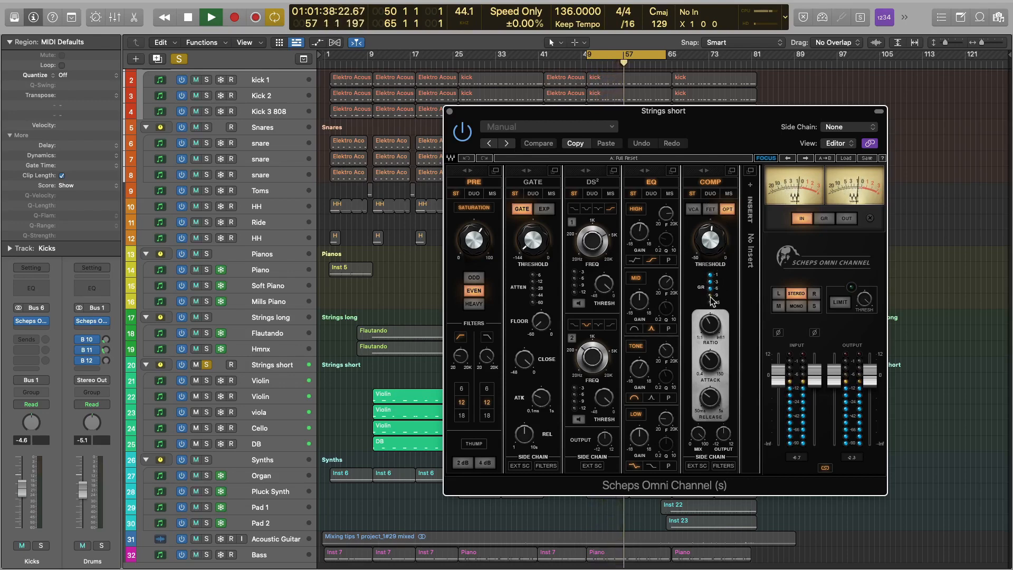
key(space)
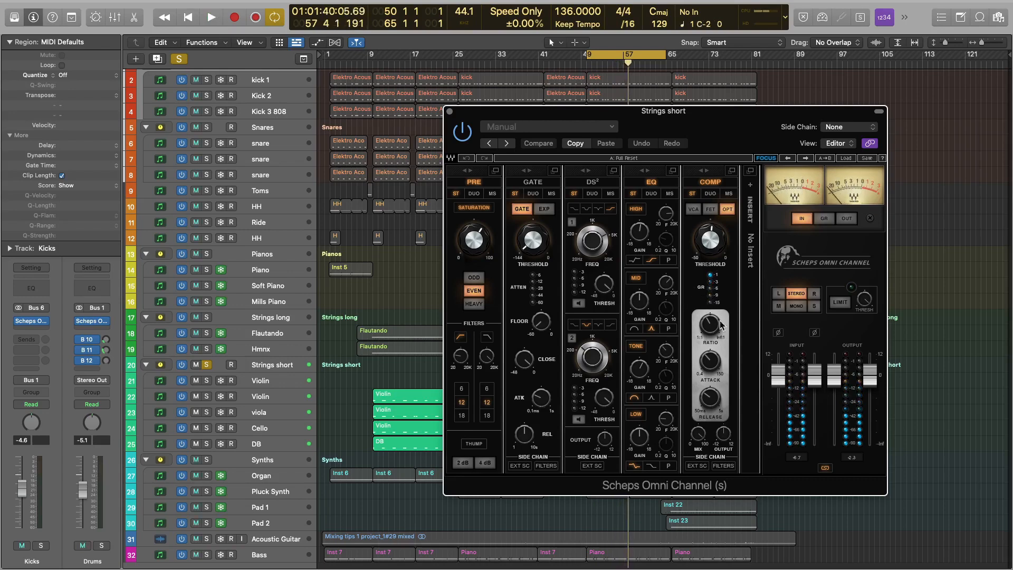
Step: Adjust the release and attack of the Strings short compressor and audition the strings
drag(709, 409, 712, 408)
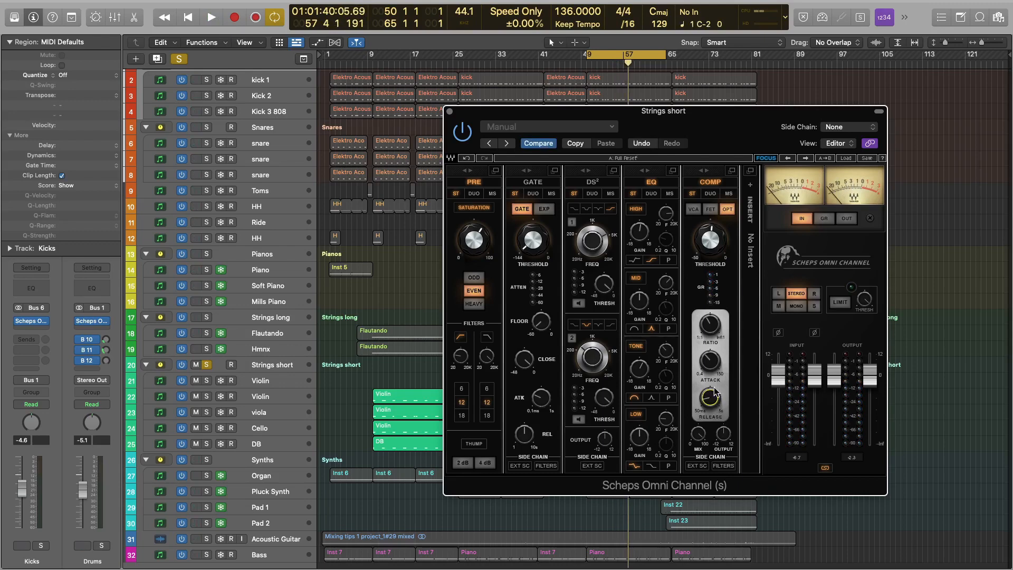
drag(711, 361, 710, 362)
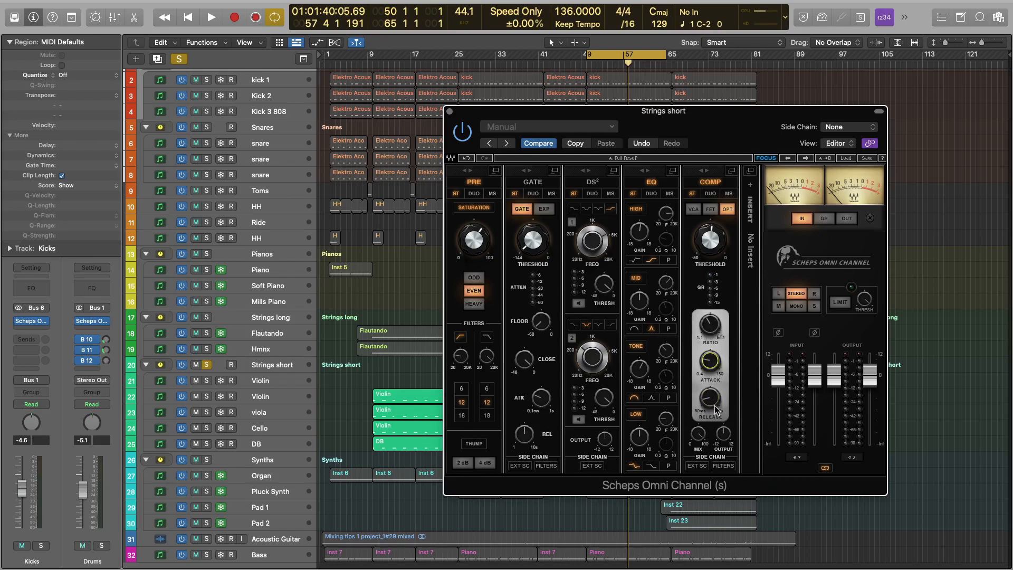
mouse_move(714, 401)
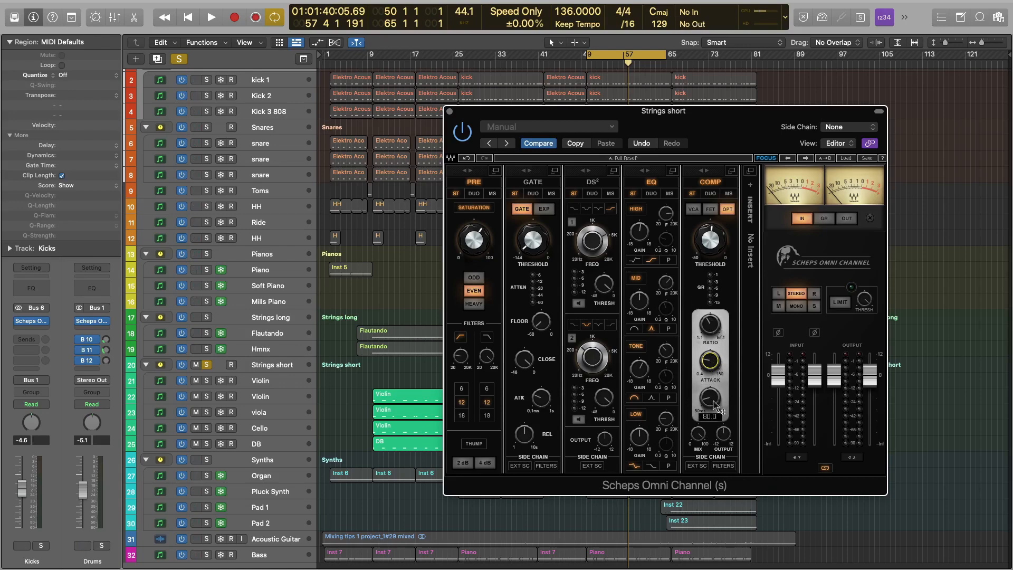
key(space)
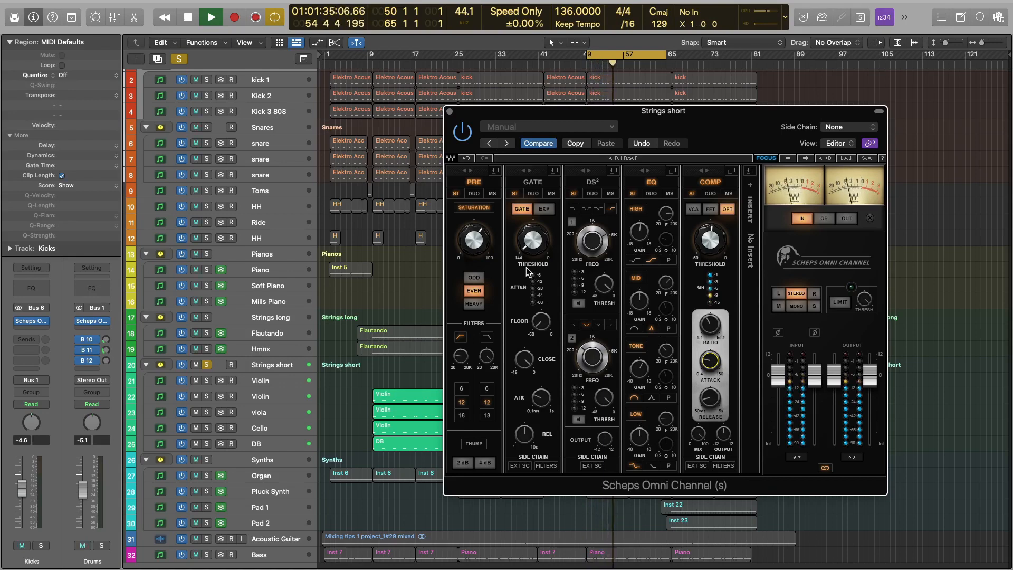
key(space)
Step: Unsolo Strings short and open the Scheps Omni Channel plugin on the Pianos track
drag(466, 111, 722, 248)
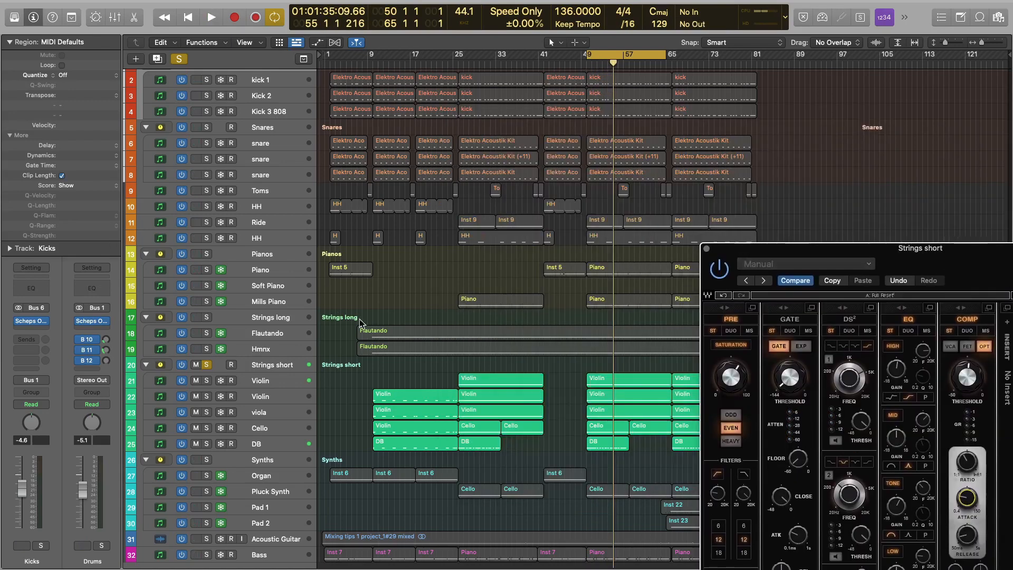
scroll(360, 323, up, 1)
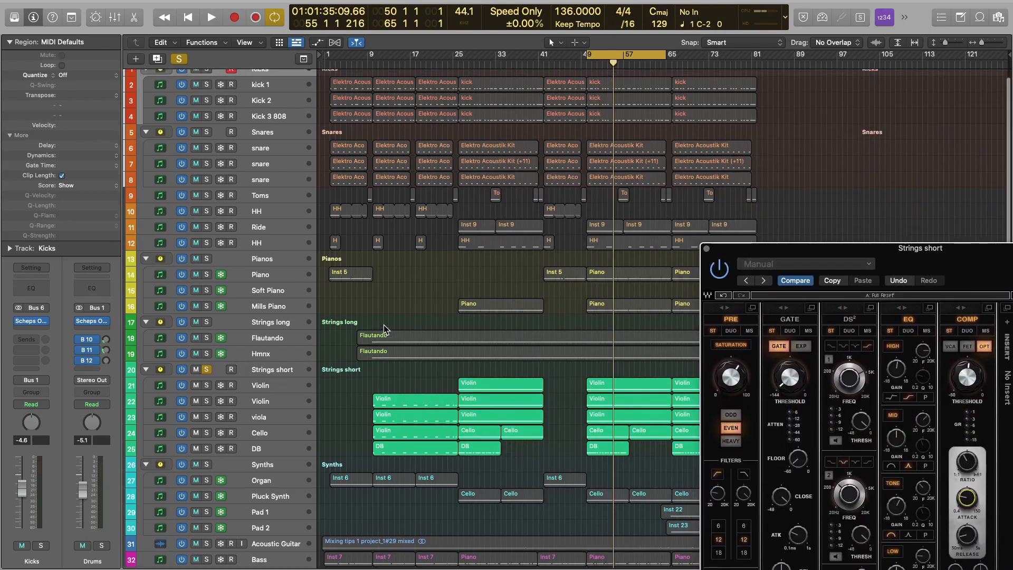
click(207, 369)
click(228, 263)
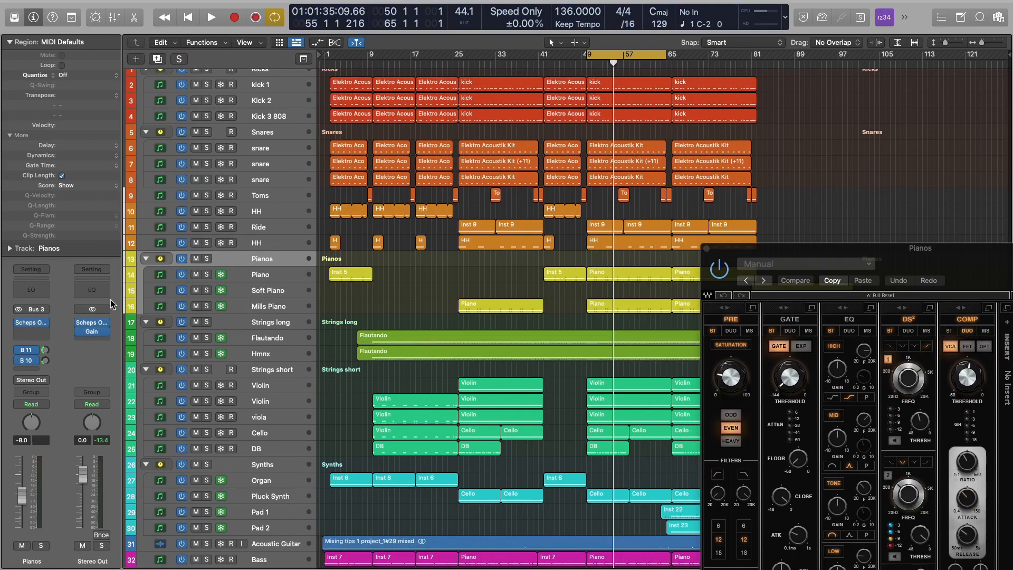
click(28, 325)
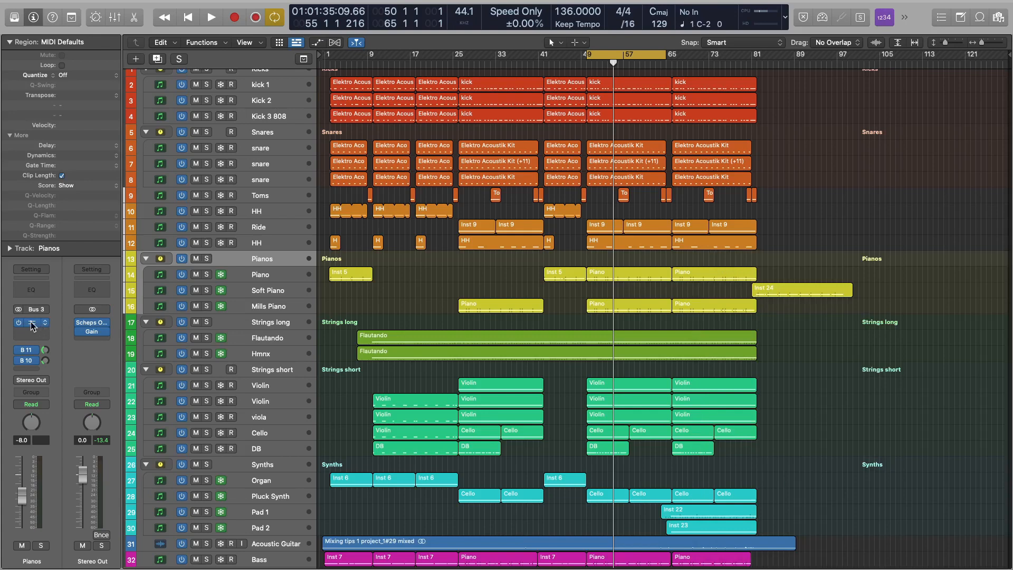
click(31, 323)
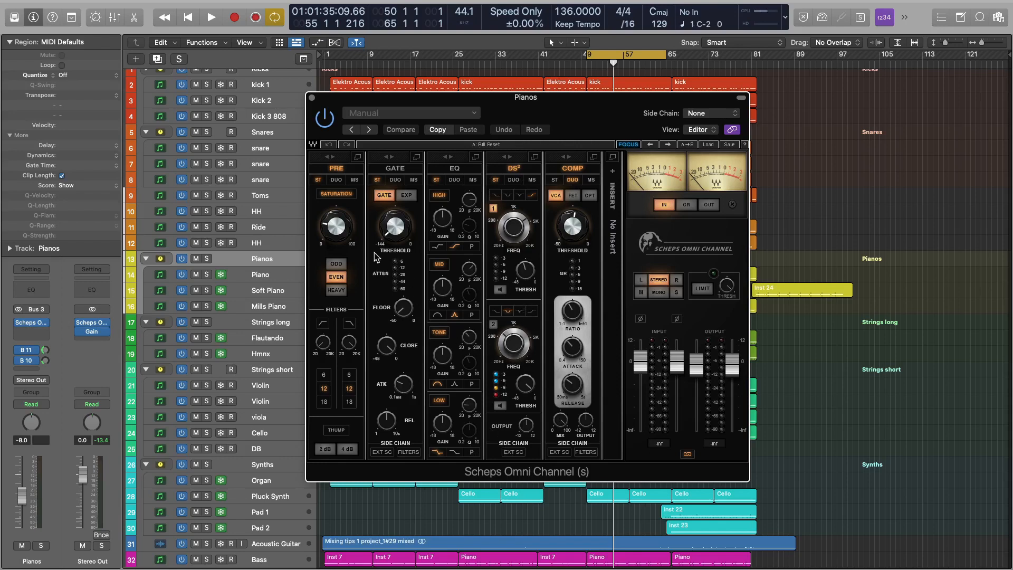
Step: Play the song with the Pianos track soloed and toggle the plugin's DS² de-esser module to compare
key(space)
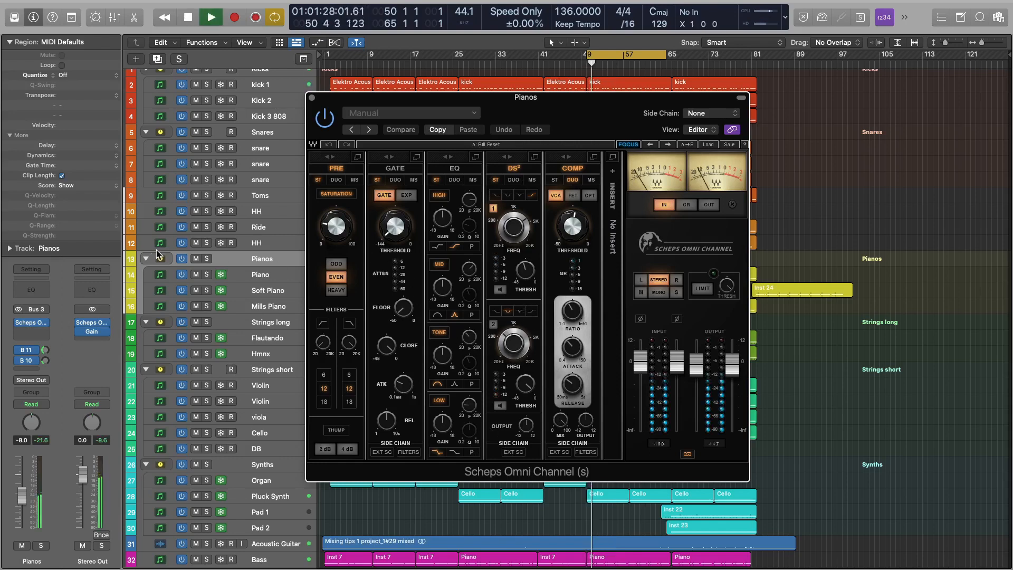
click(207, 259)
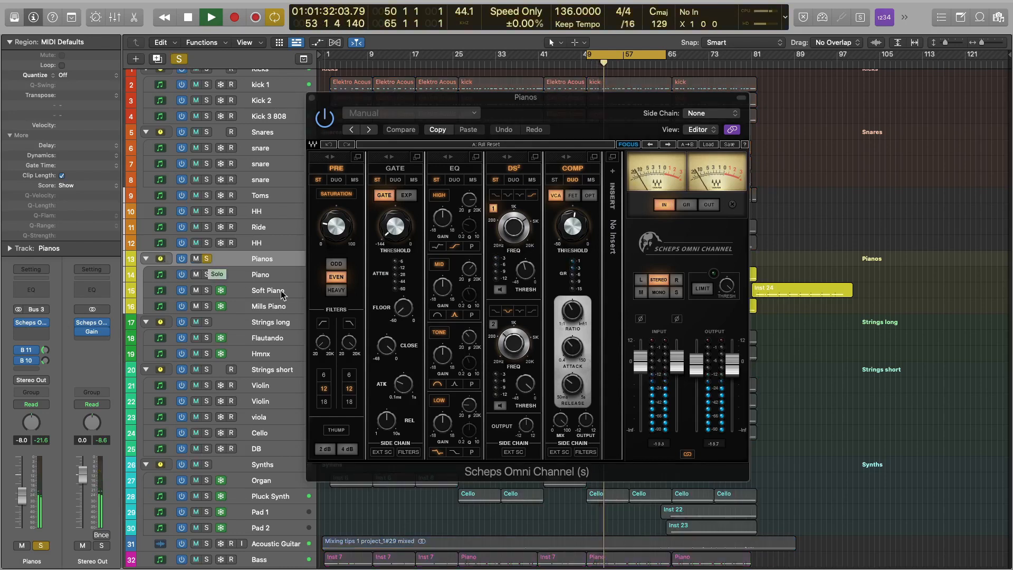
click(513, 175)
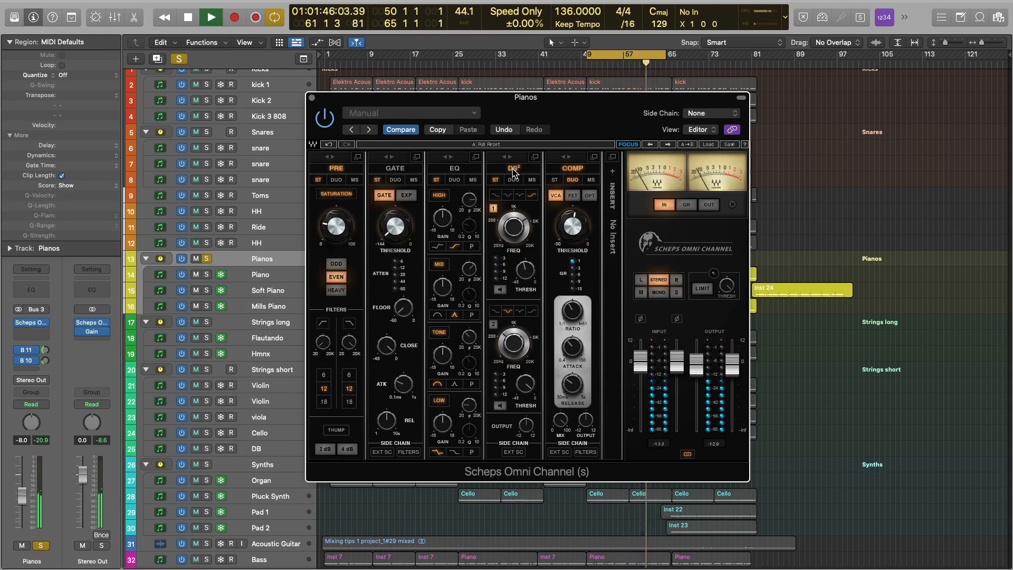
Step: Audition the first and second de-esser bands of the Pianos plugin in isolation, and close the plugin after stopping playback
click(499, 290)
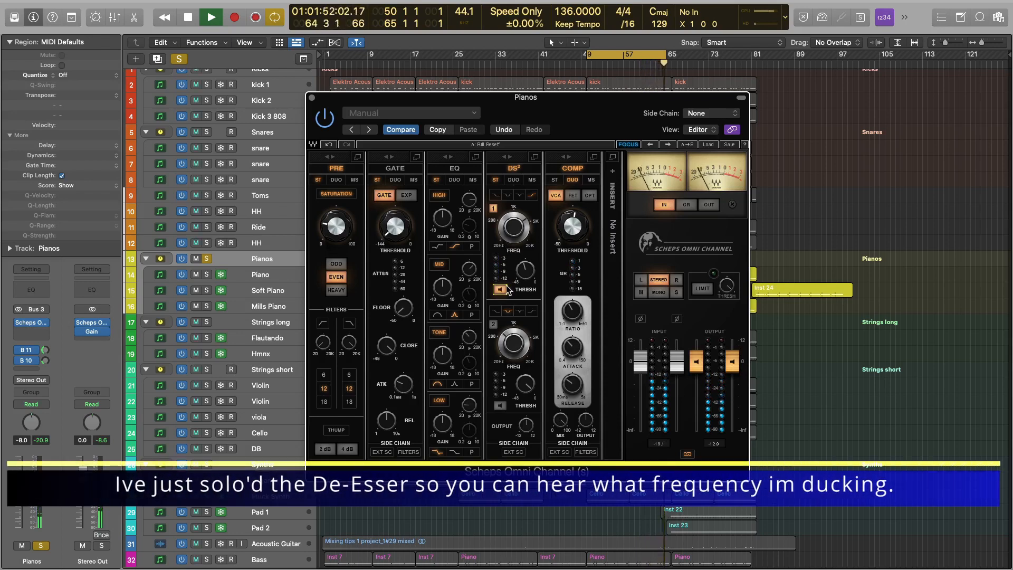
click(500, 405)
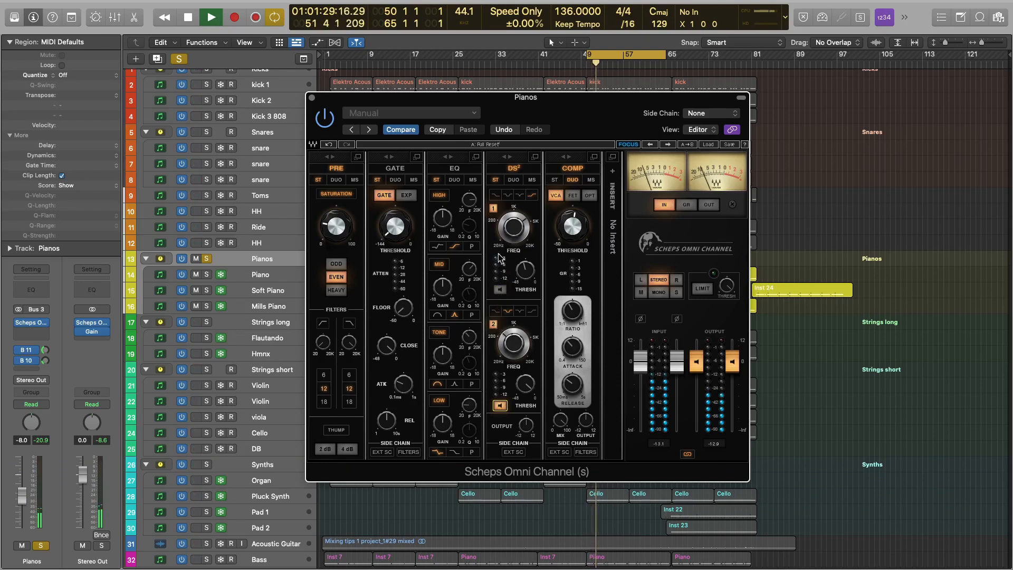
click(501, 405)
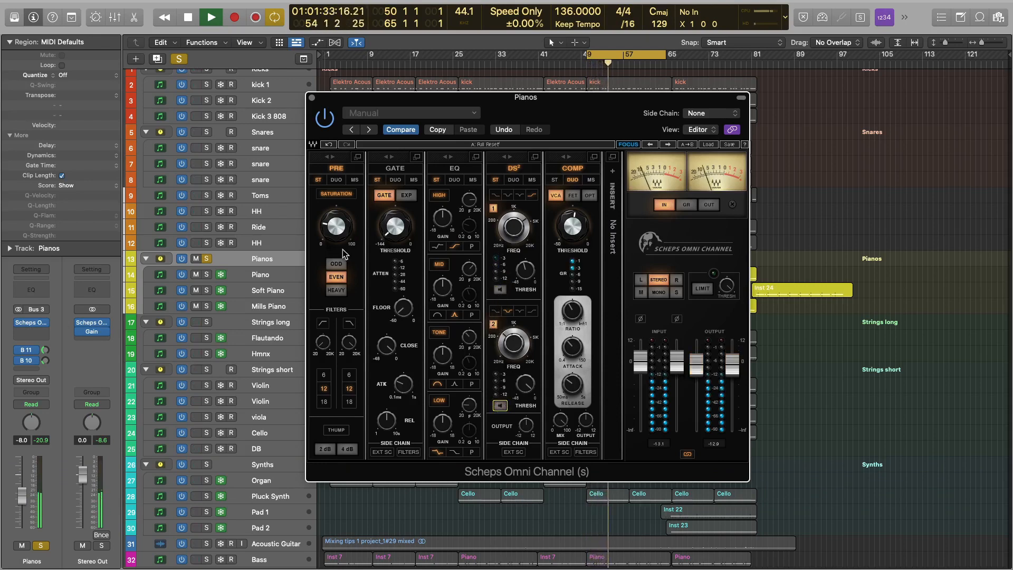
key(space)
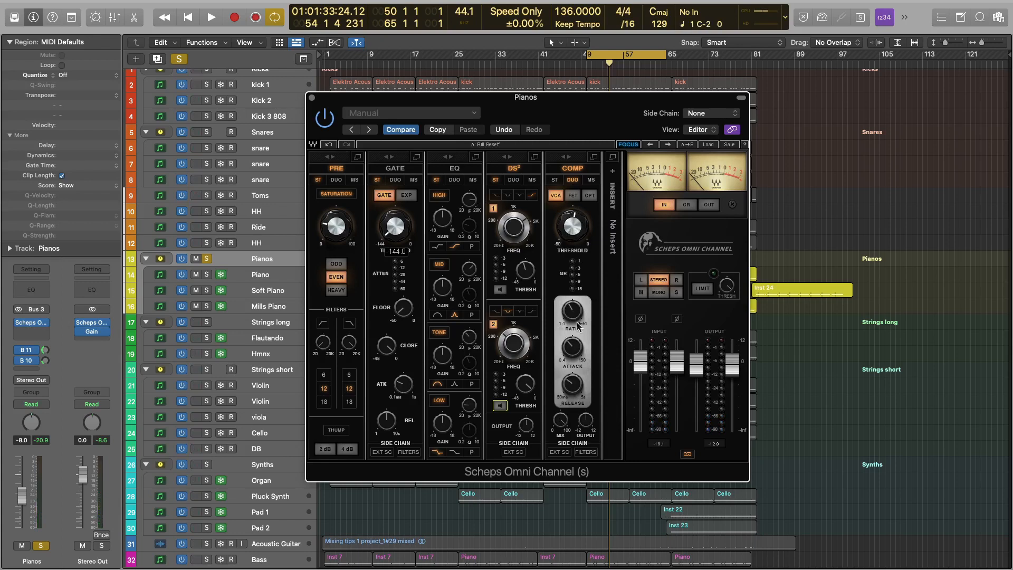
drag(575, 117, 644, 109)
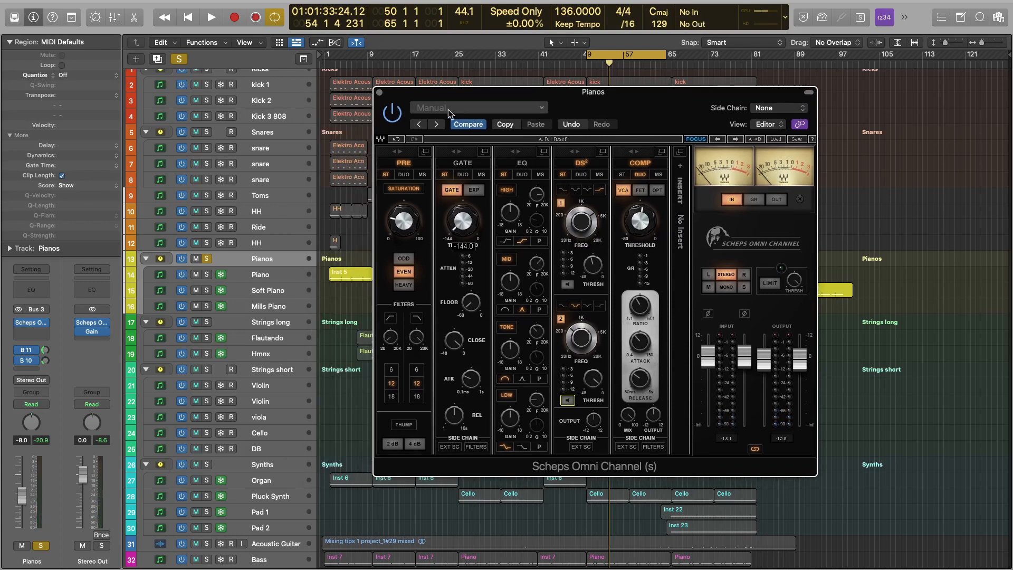
click(381, 91)
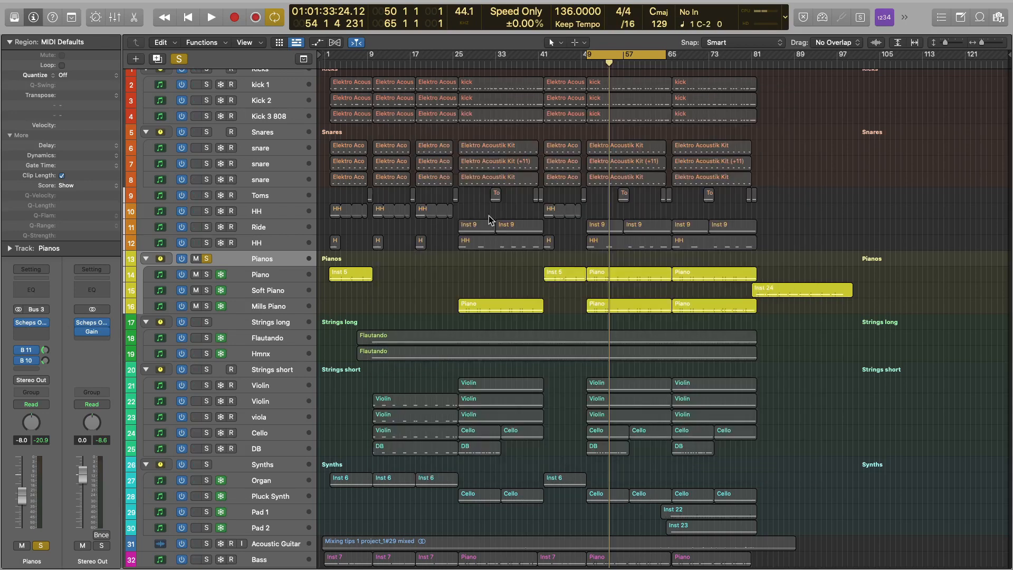